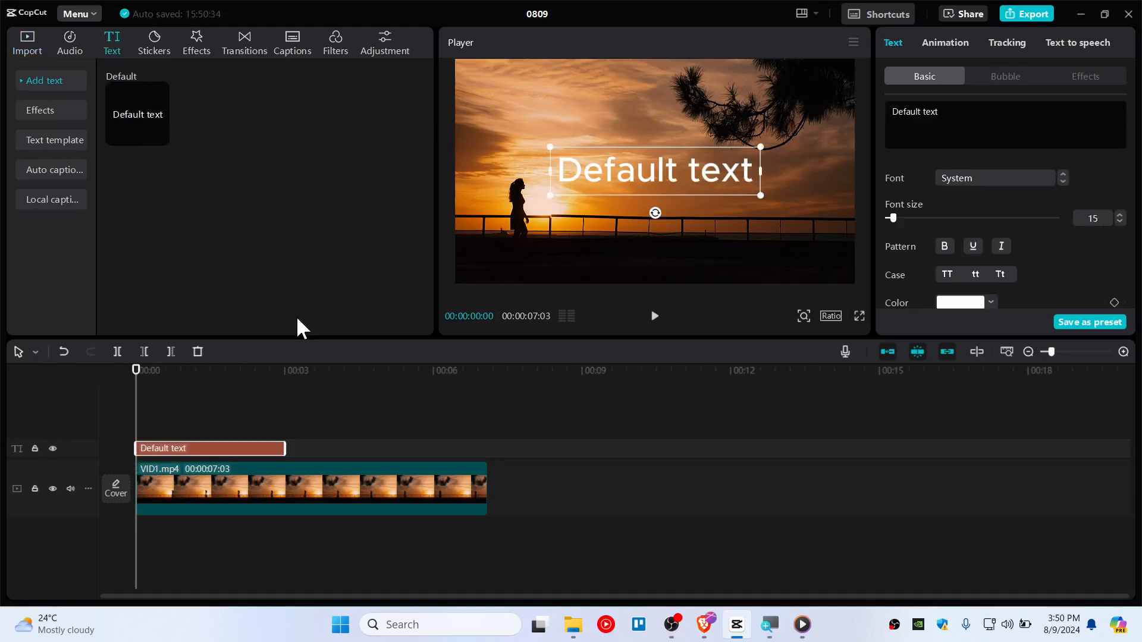
Replace the default text with the title "S U N S E T", spaced between letters.
drag(954, 115, 774, 107)
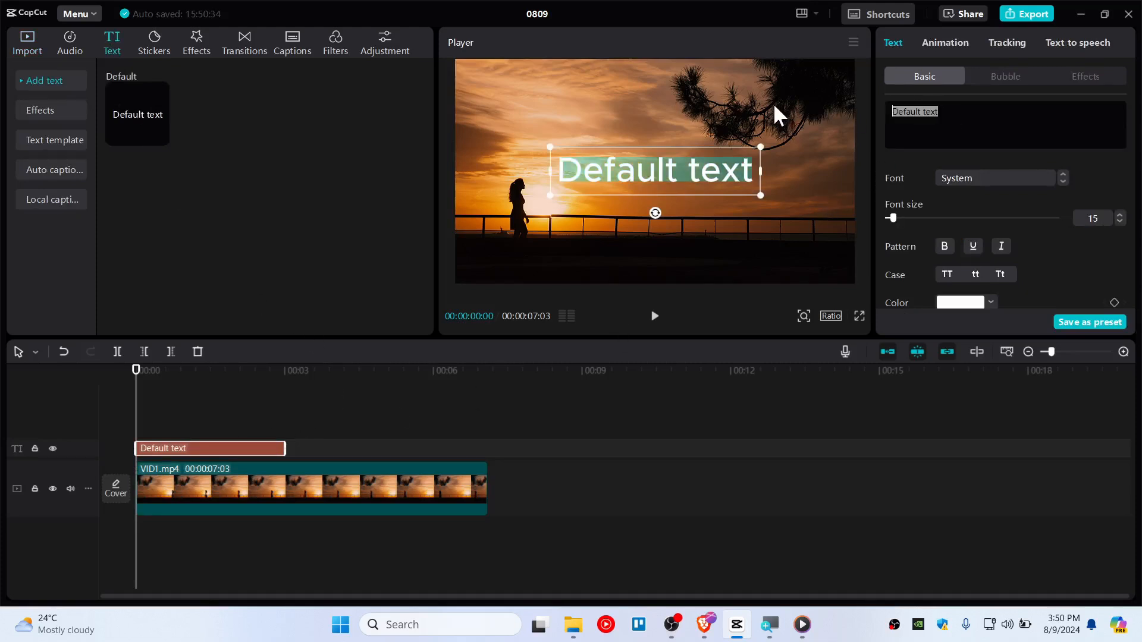
text(SU)
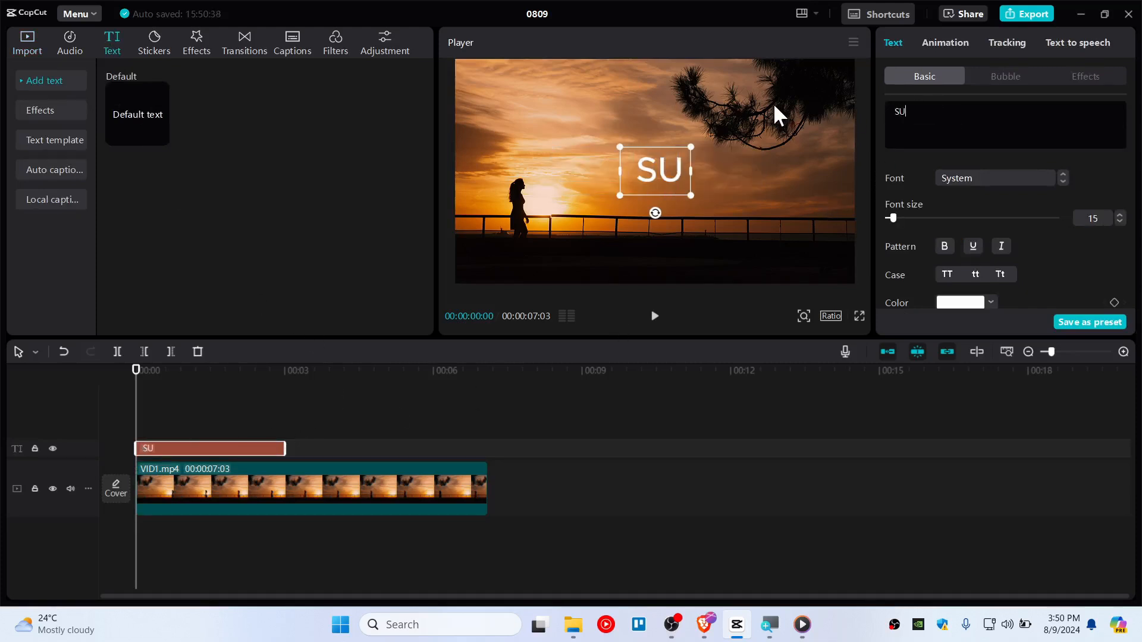
key(ctrl+a)
text(S U N S E T)
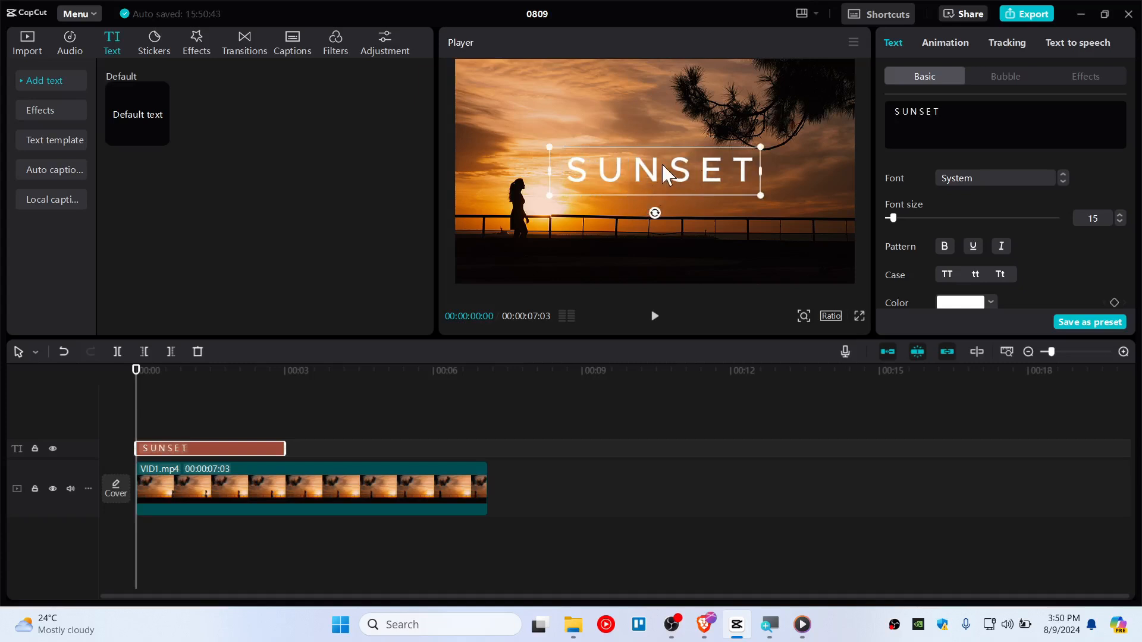
Shrink the SUNSET title slightly and place it over the railing, just to the right of the walking woman.
drag(664, 175, 633, 205)
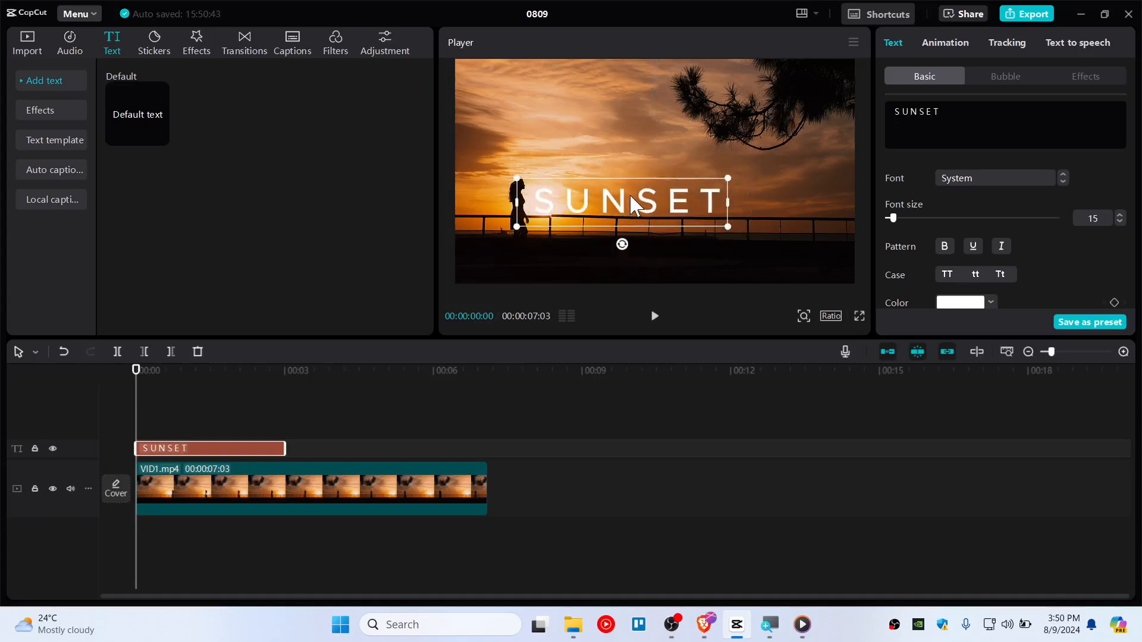
drag(736, 177, 697, 197)
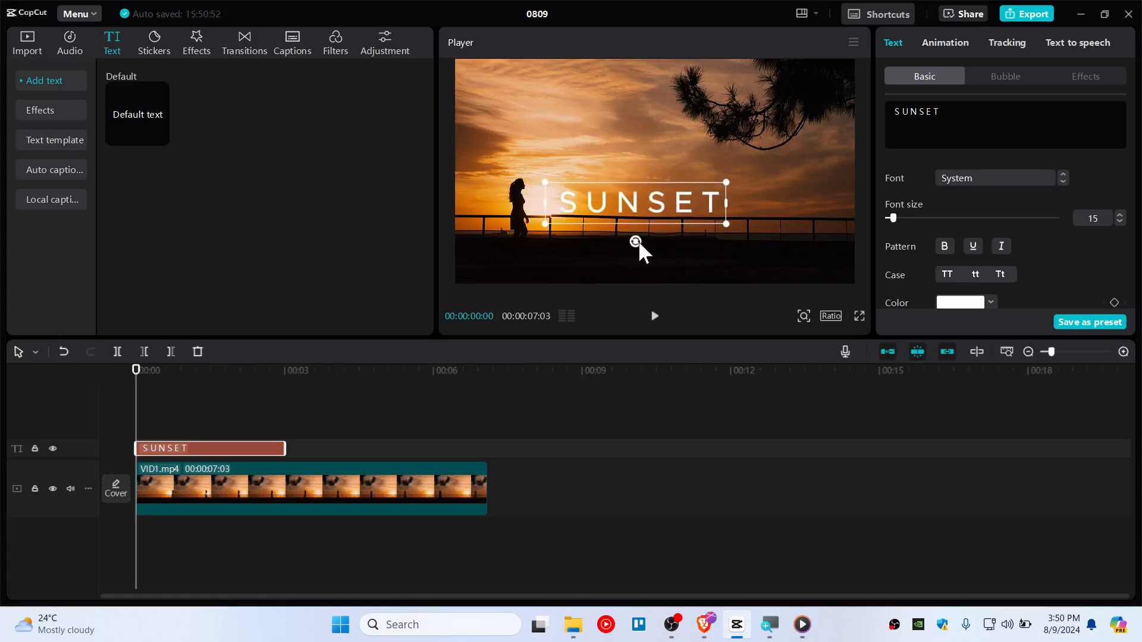
drag(634, 242, 633, 242)
Extend the SUNSET text clip to the full length of the video and convert it into a compound clip.
drag(277, 450, 482, 442)
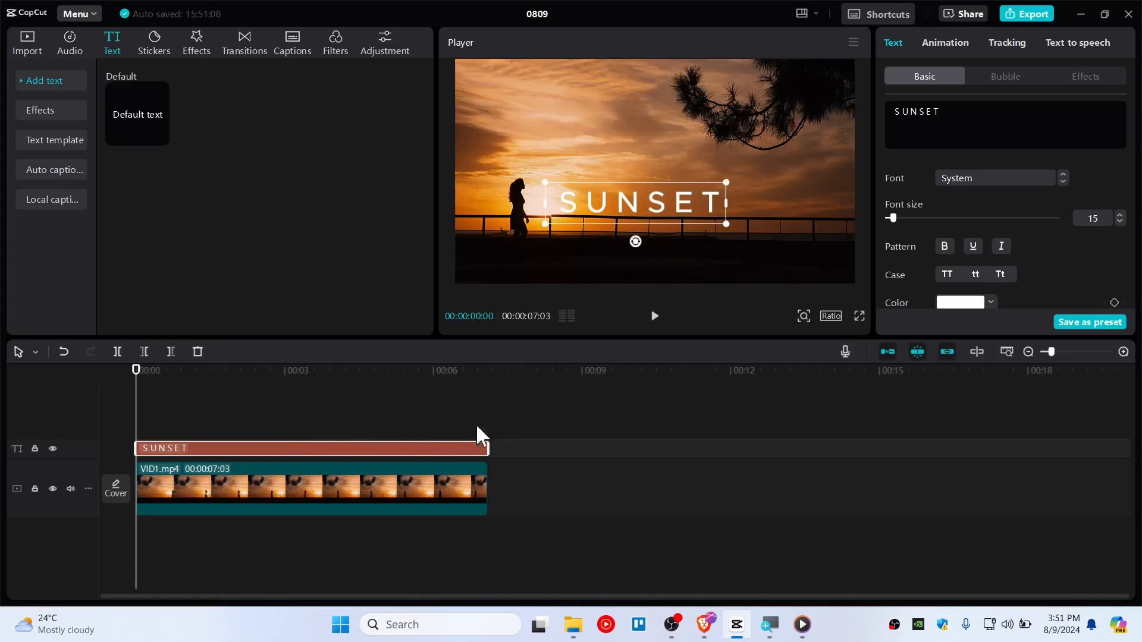
drag(137, 371, 140, 405)
right_click(258, 446)
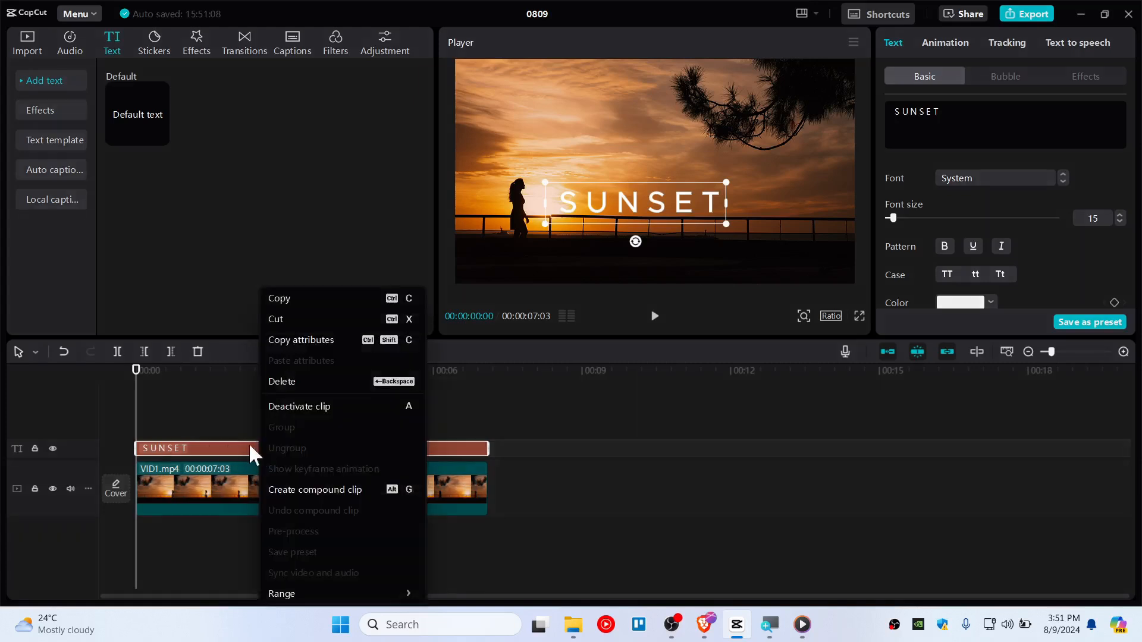
click(316, 496)
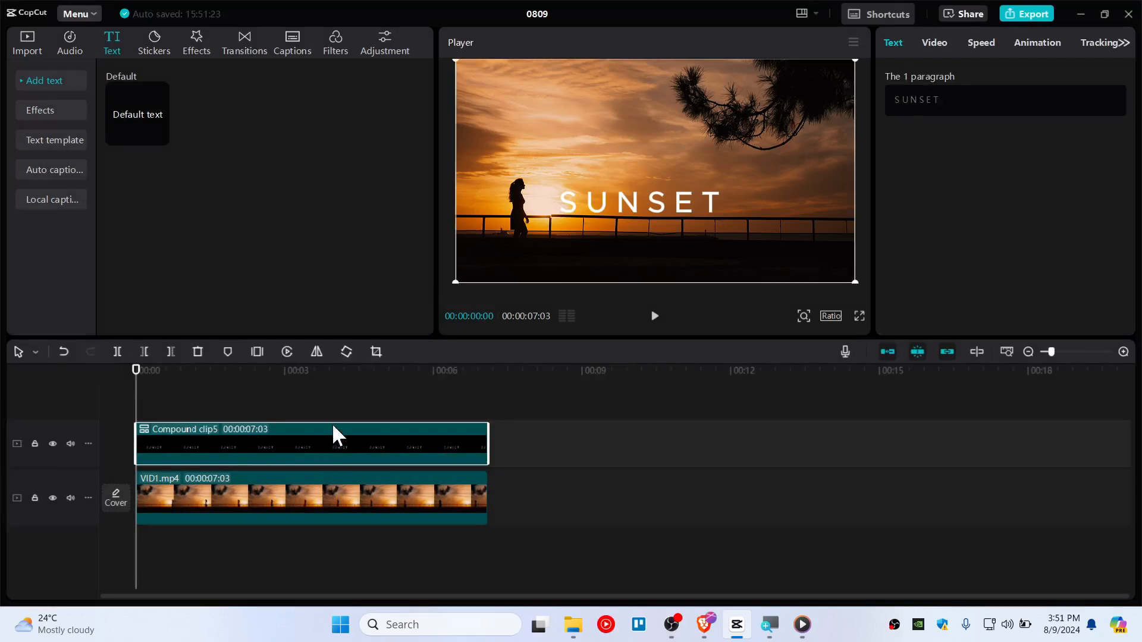
Duplicate VID1.mp4 onto a track above the compound clip and apply automatic background removal to the copy.
click(252, 496)
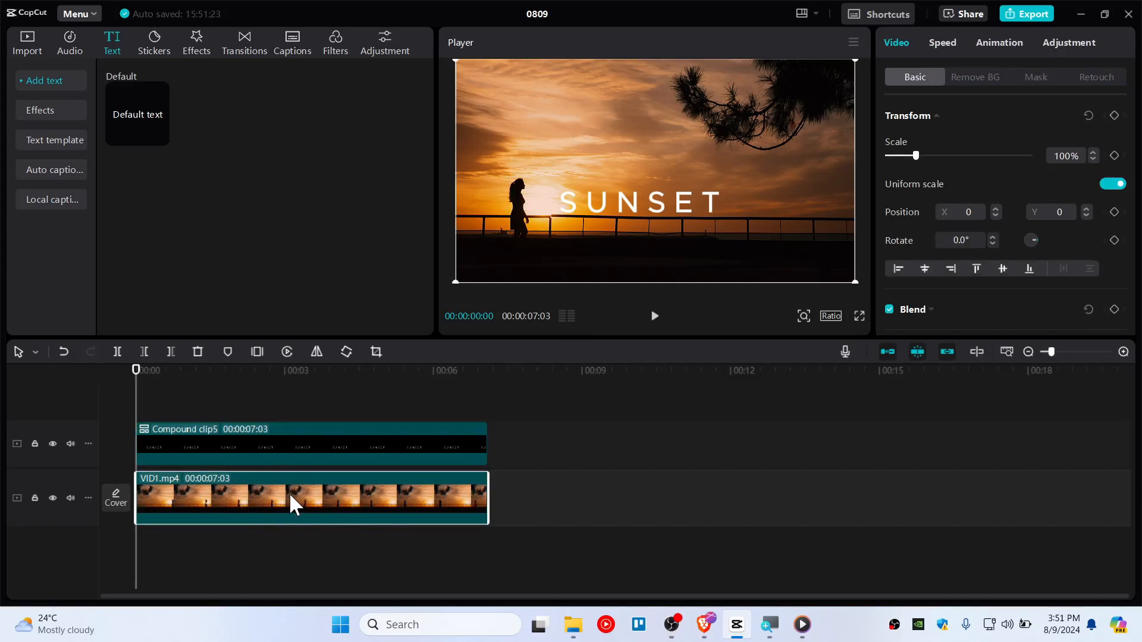
drag(289, 498, 267, 395)
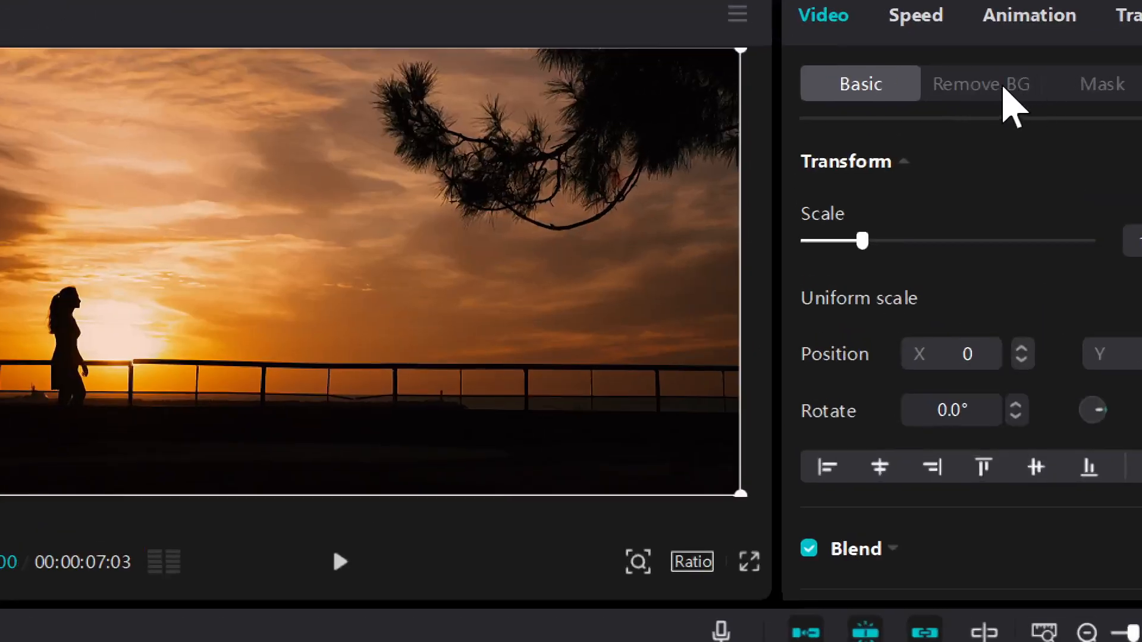
click(1004, 89)
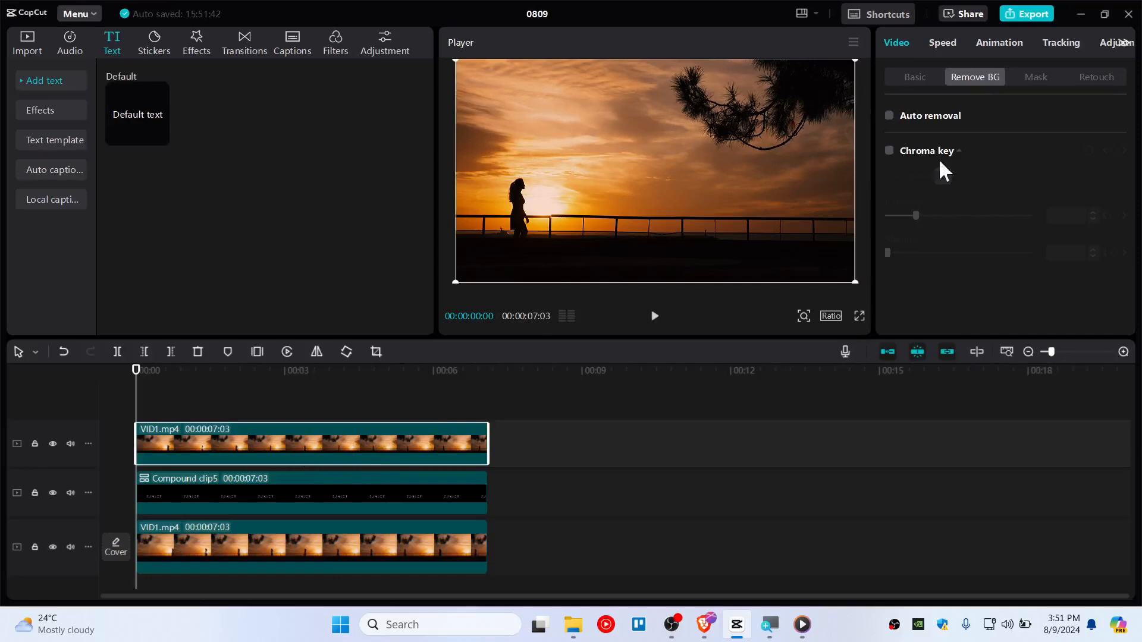
click(889, 116)
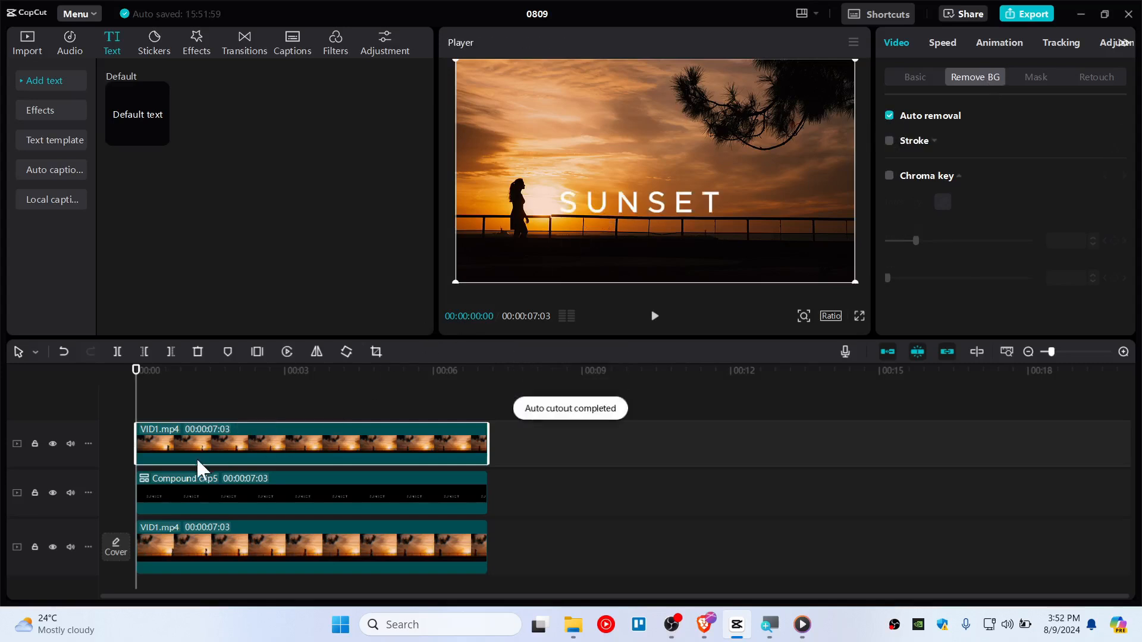
Temporarily hide the main VID1.mp4 track to inspect the cutout of the woman, and show the track again.
click(53, 547)
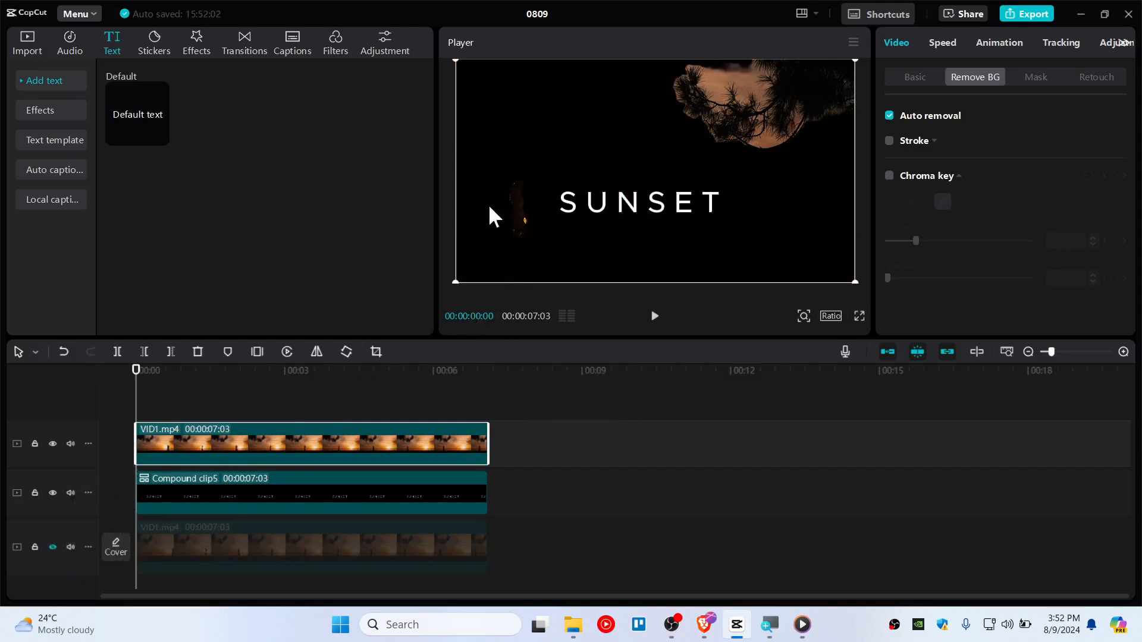
click(53, 548)
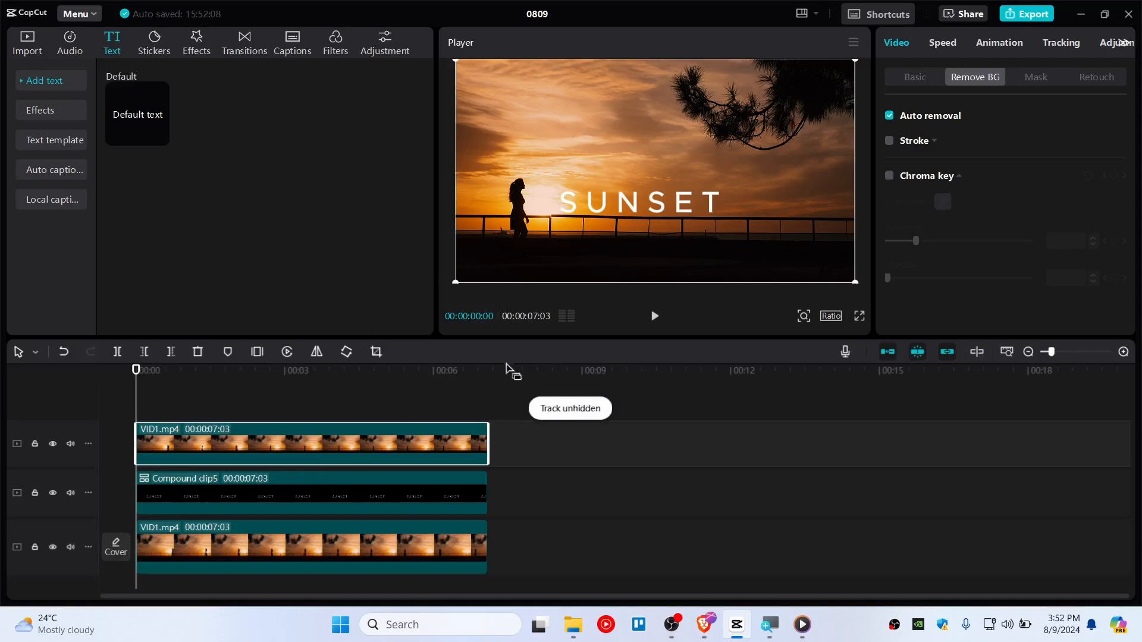
drag(136, 387, 84, 429)
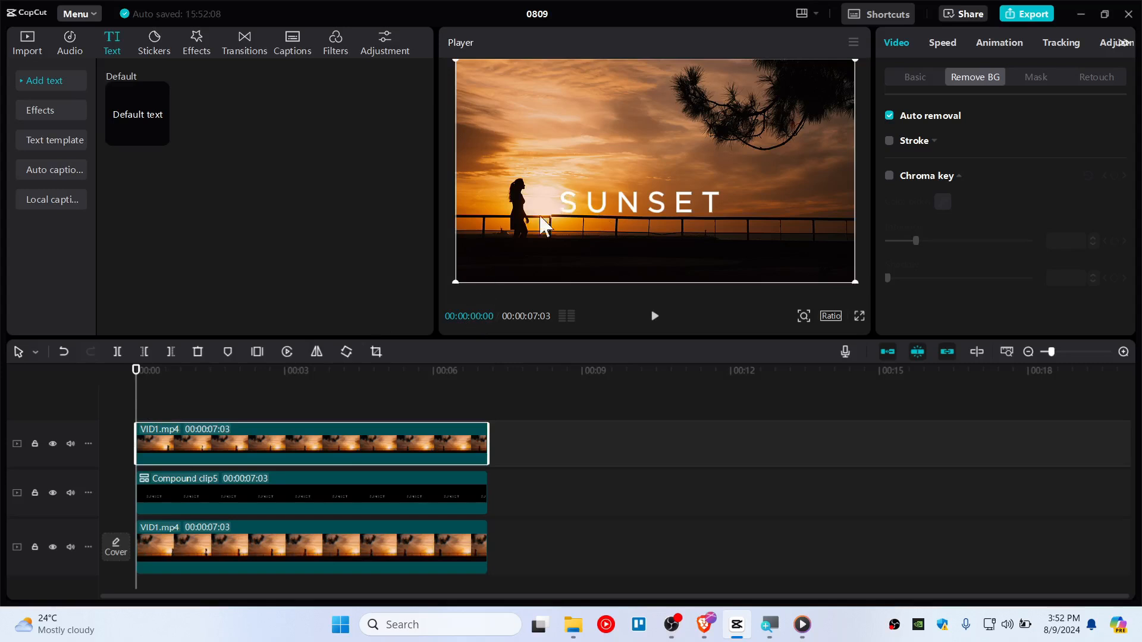
At 00:00:00:26, add a Horizontal mask to the title's compound clip and set its rotation to -90°.
drag(134, 375, 179, 384)
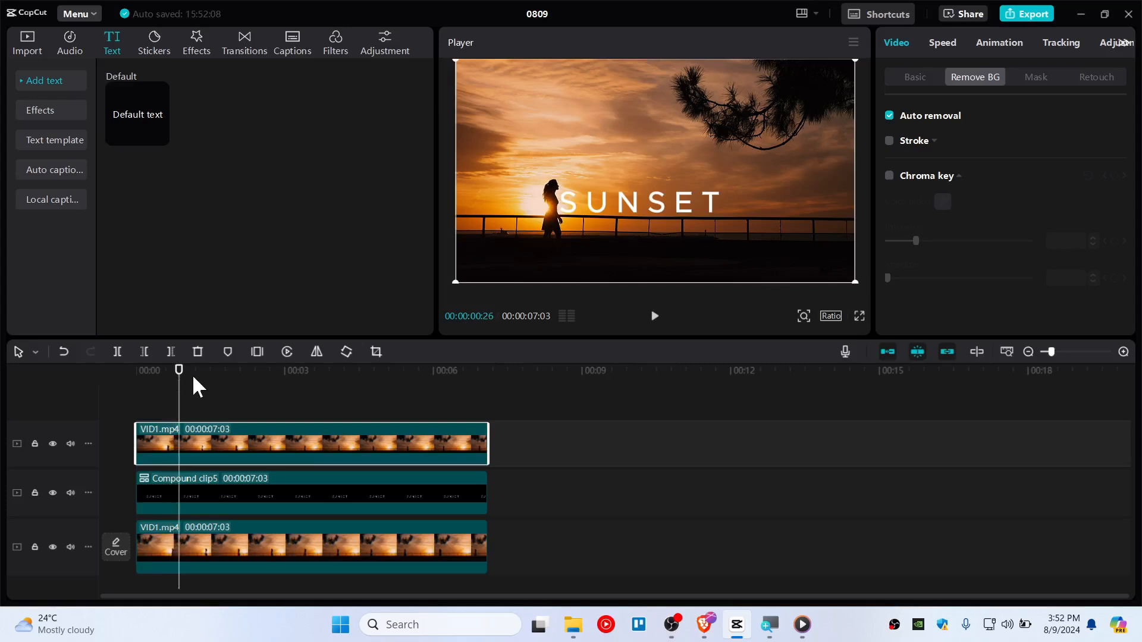
click(196, 498)
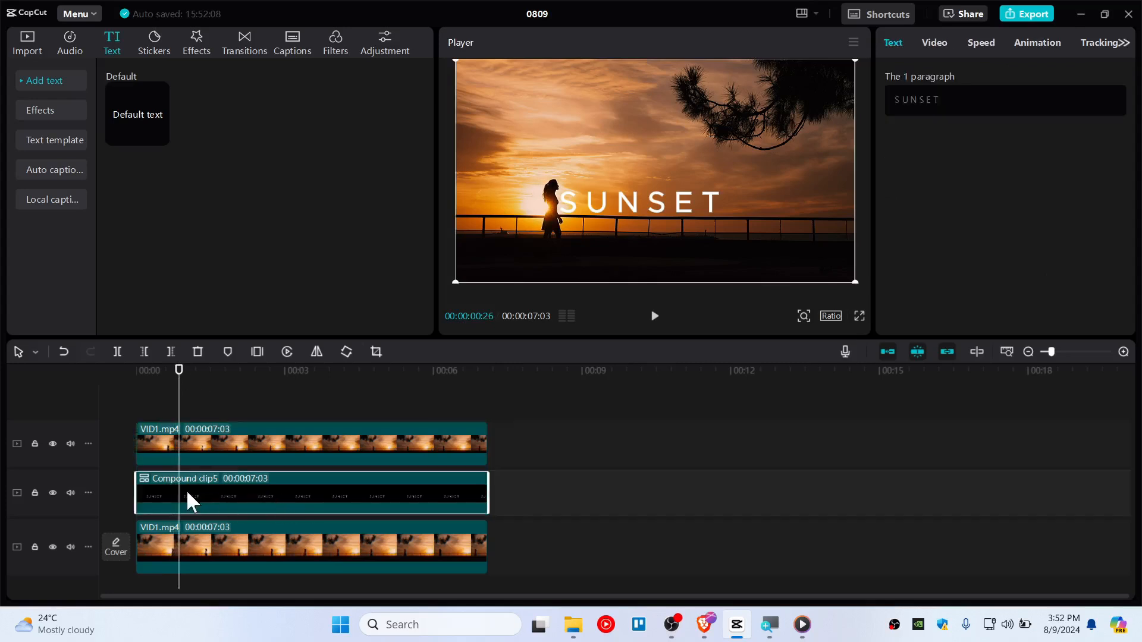
click(933, 43)
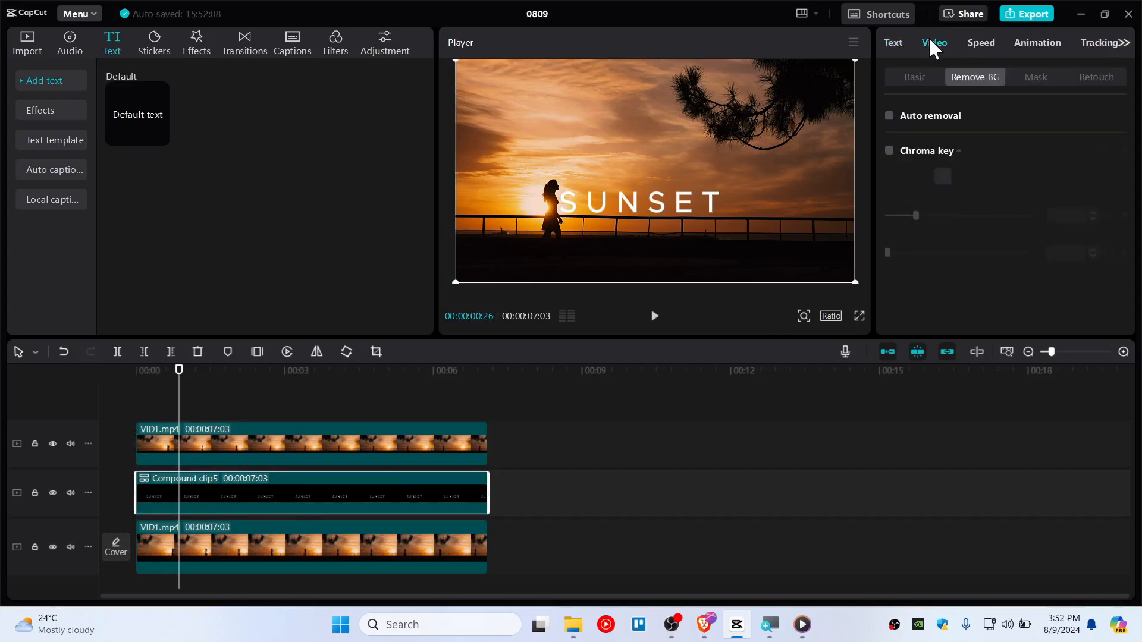
click(1041, 77)
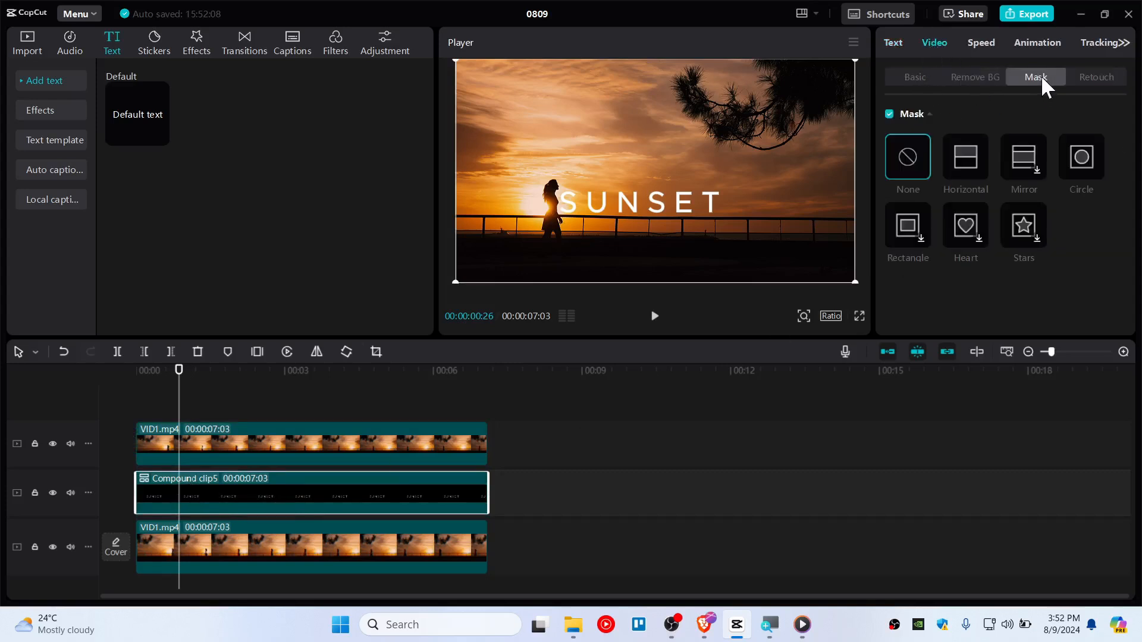
click(965, 159)
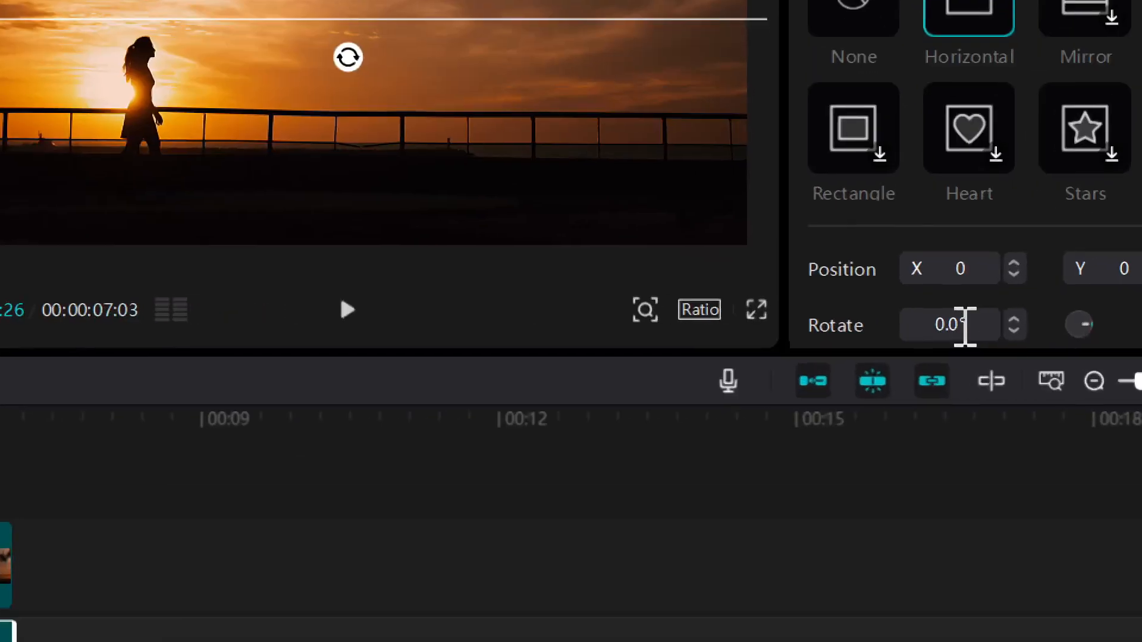
click(975, 325)
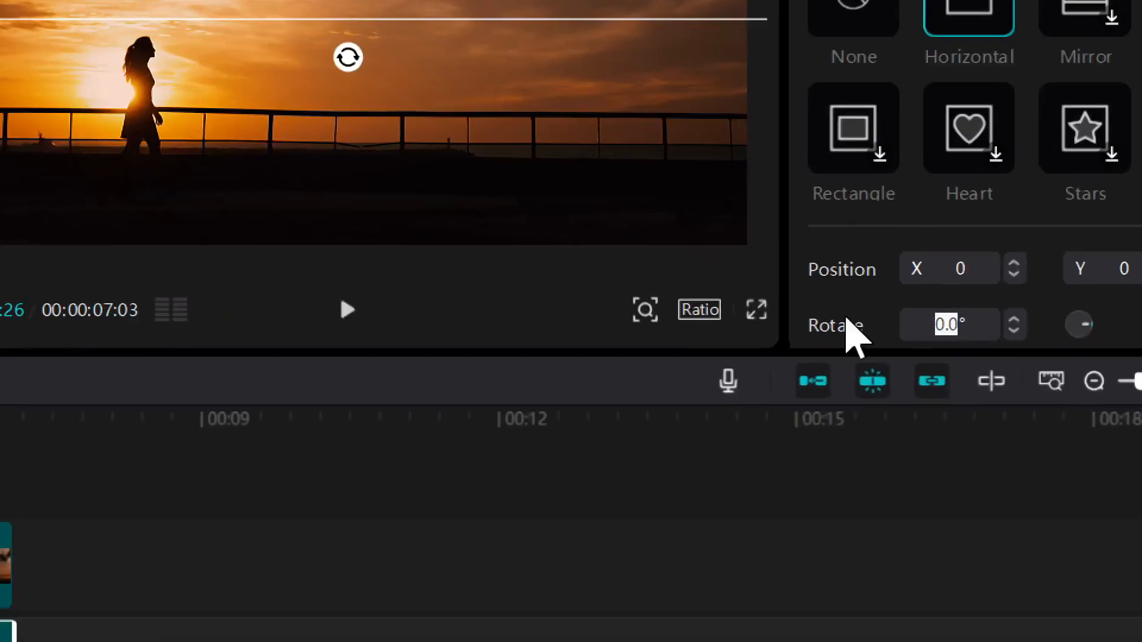
text(-90)
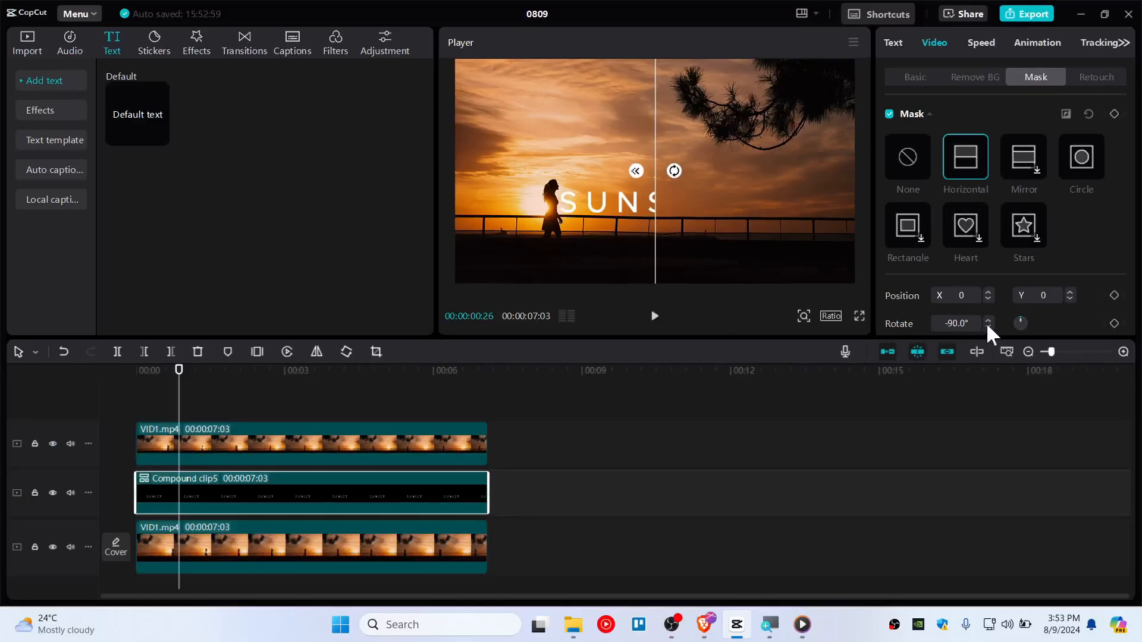
drag(966, 323, 910, 324)
drag(675, 173, 687, 193)
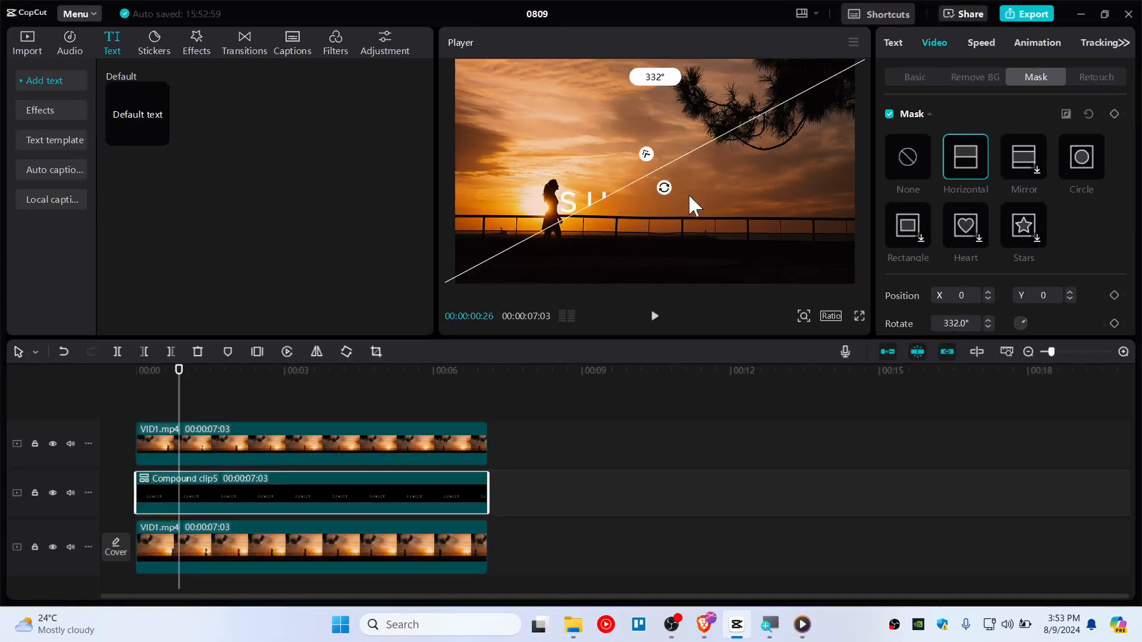
key(ctrl+z)
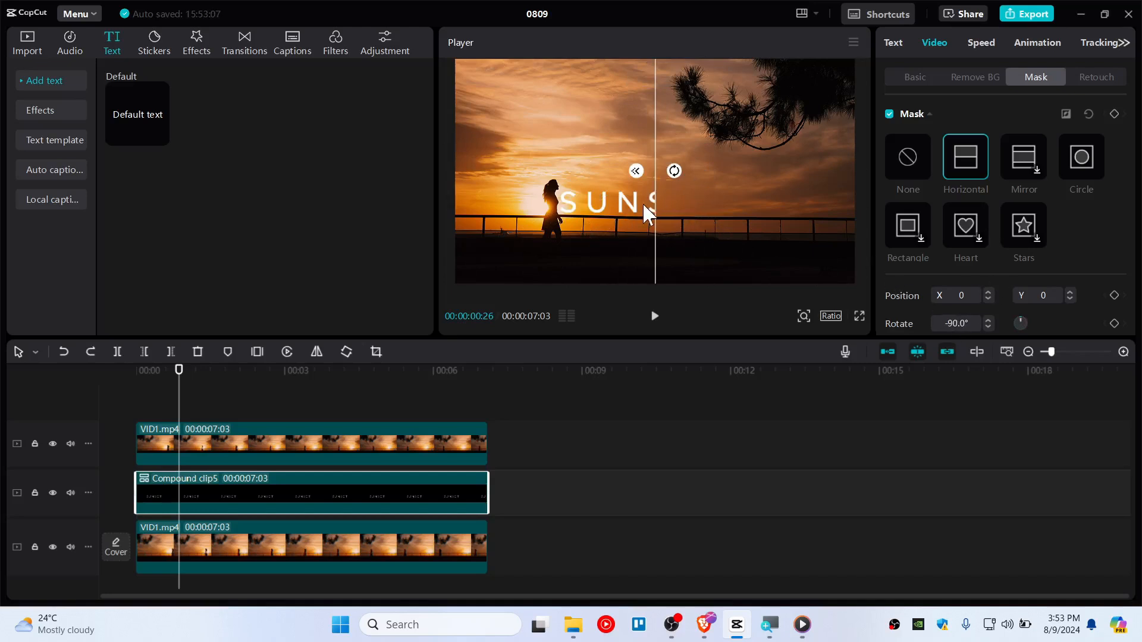
Add a mask keyframe at 00:00:00:26 and shift the mask edge past the woman to about X -334.
drag(649, 191, 558, 191)
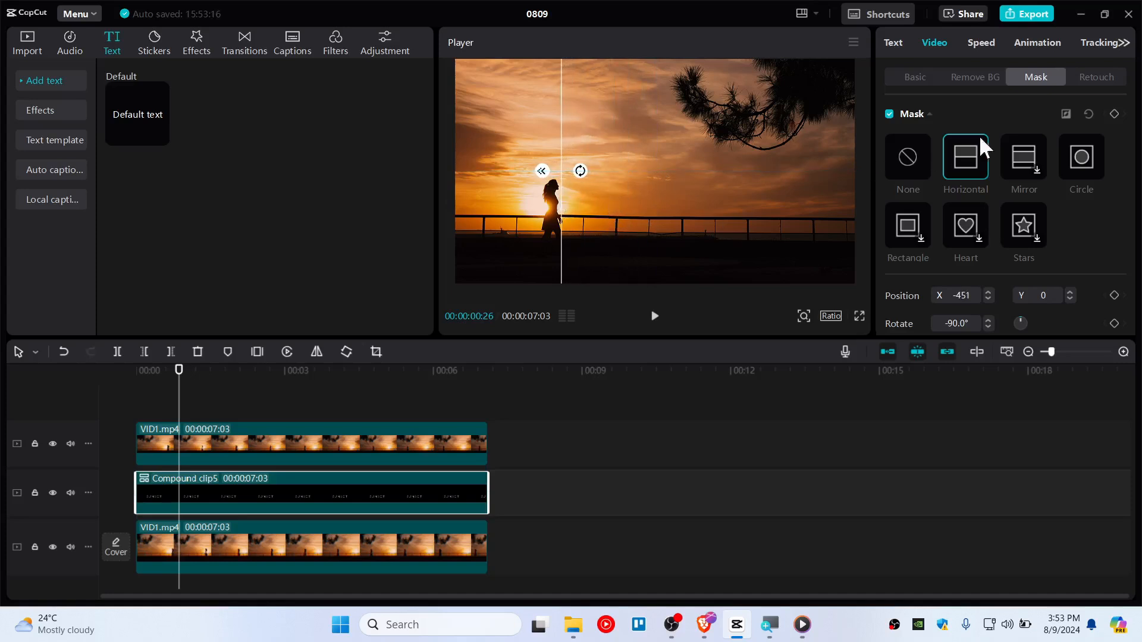
click(1115, 112)
drag(562, 223, 584, 213)
Keyframe the mask at 00:00:01:15 with X at about -326 and at 00:00:02:02 with X at about -183.
drag(178, 372, 210, 377)
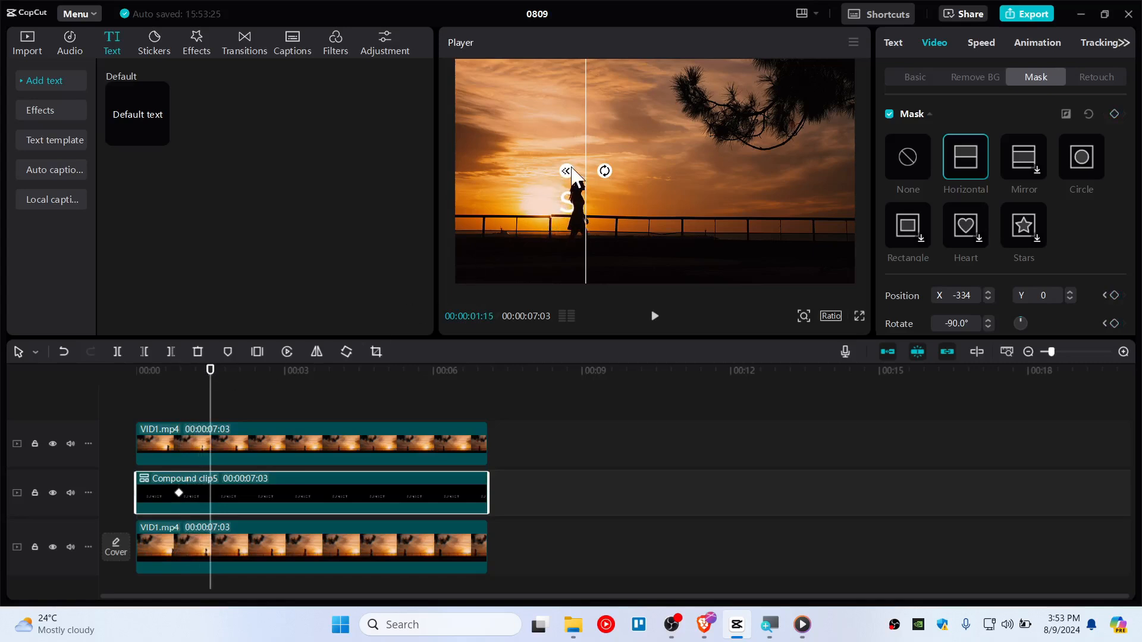
drag(587, 171, 590, 176)
click(1115, 114)
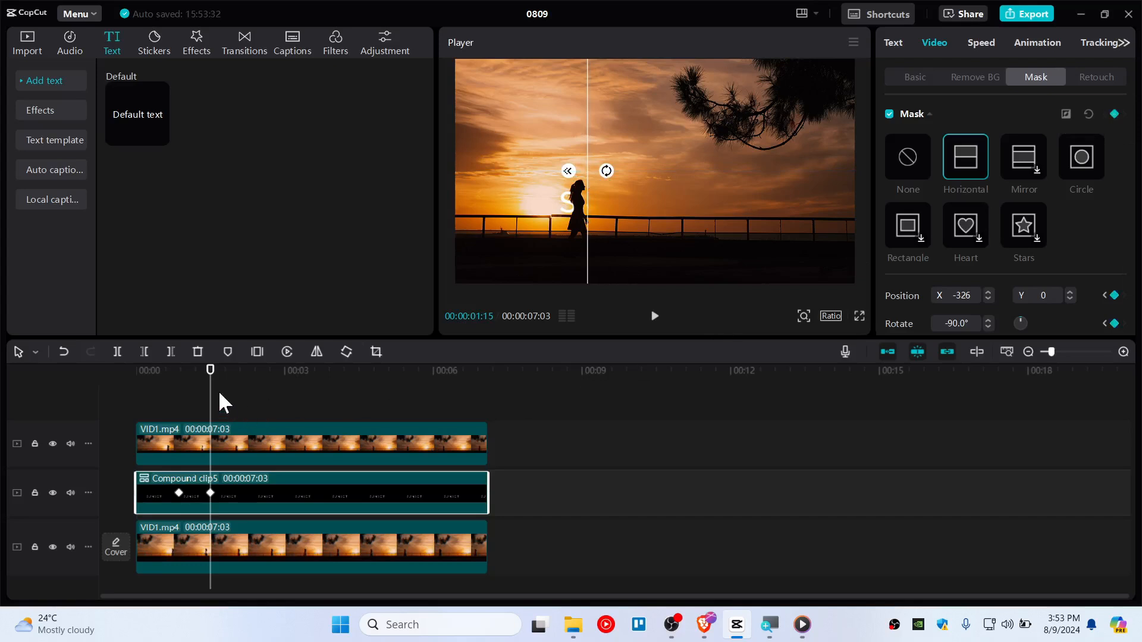
drag(209, 384, 238, 382)
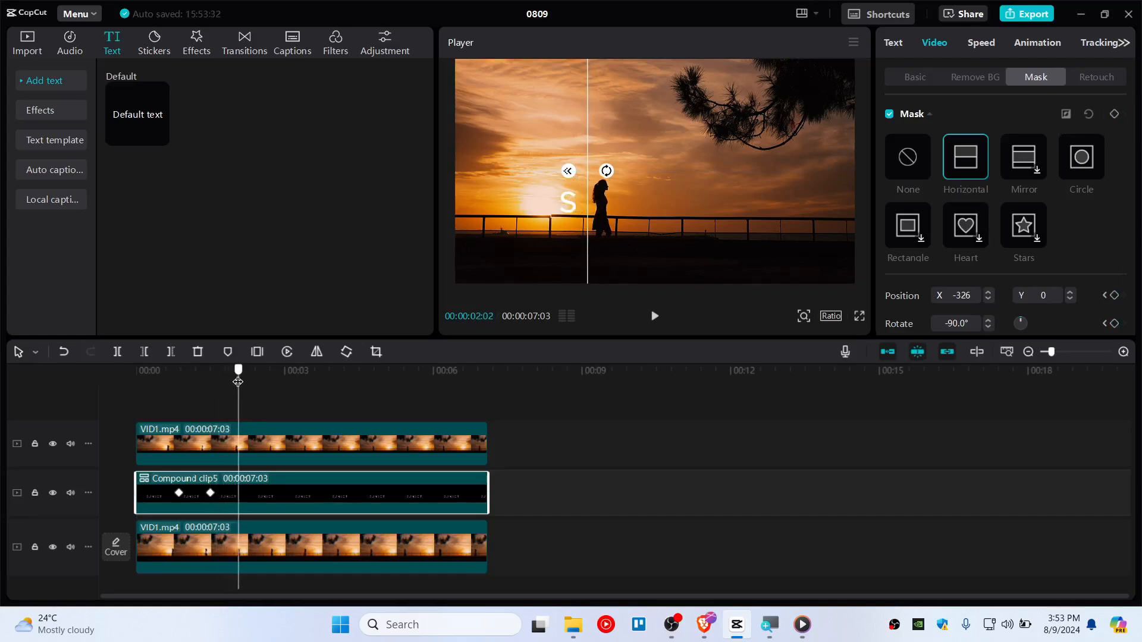
drag(590, 207, 619, 211)
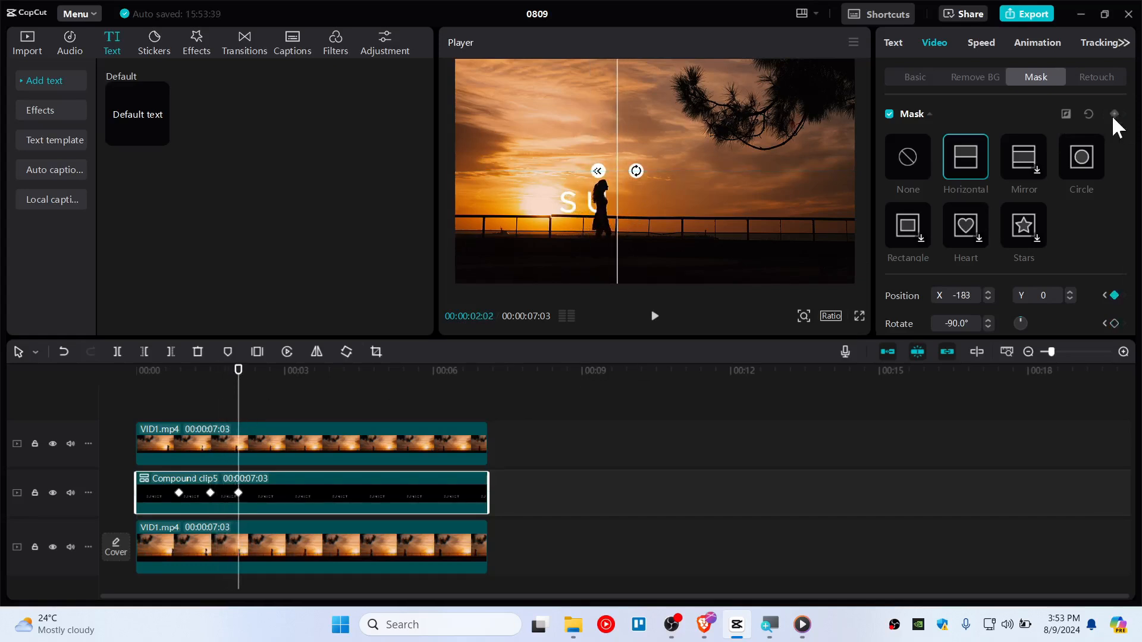
click(1114, 114)
Keyframe the mask at 00:00:02:07 with X at about -177 and at 00:00:02:13 with X at about -31.
drag(238, 381, 247, 381)
drag(616, 215, 620, 217)
click(1114, 113)
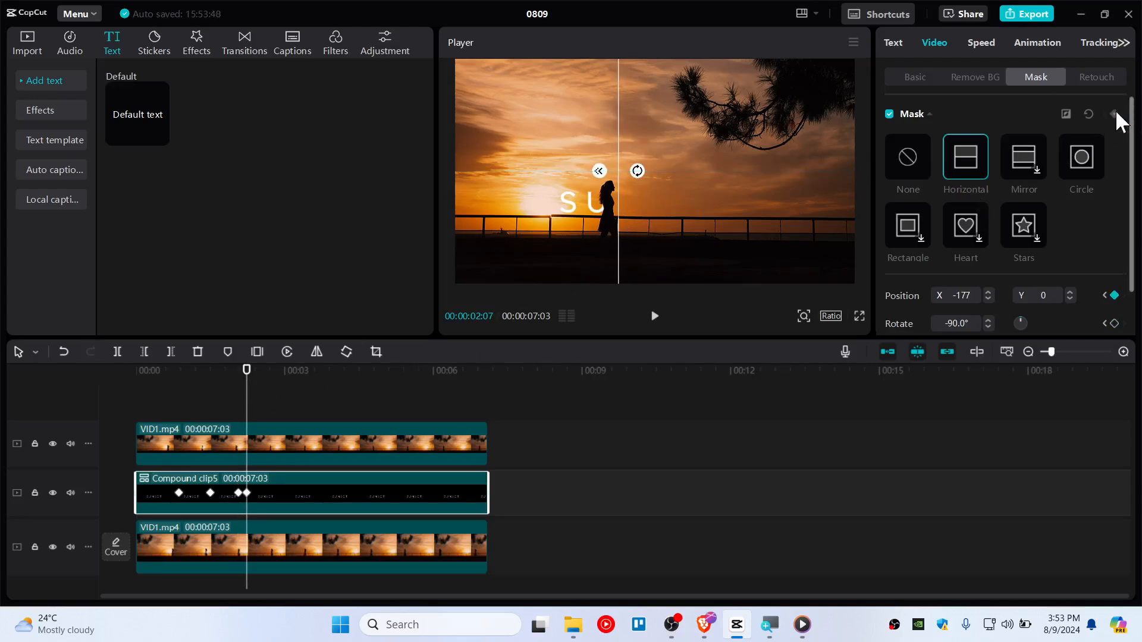
drag(247, 381, 256, 381)
drag(619, 219, 648, 225)
click(1114, 114)
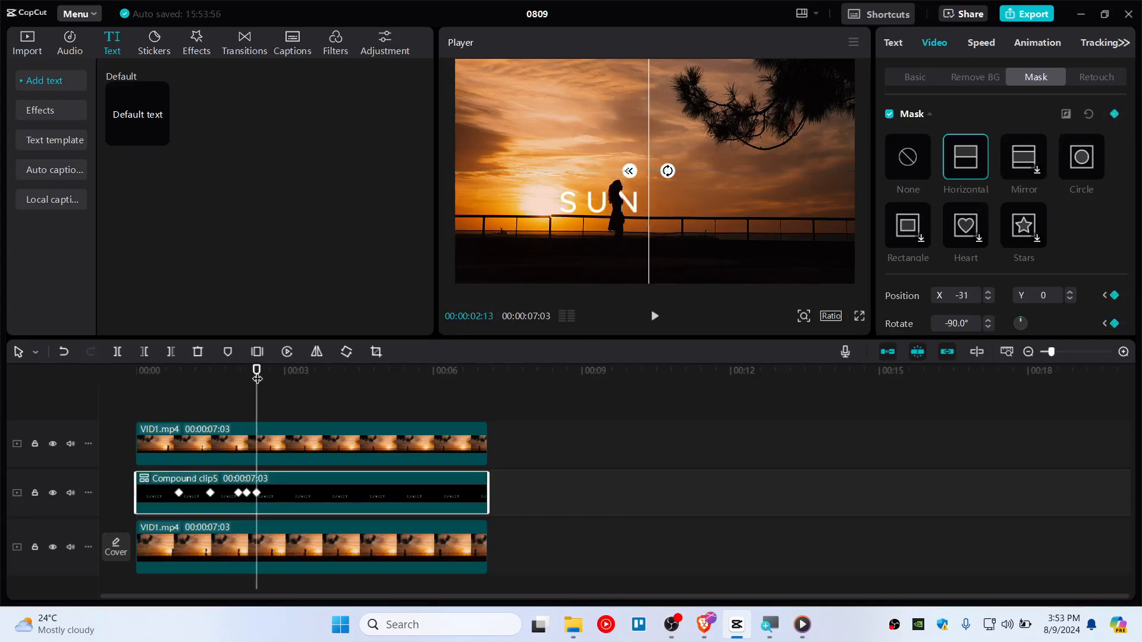
Keyframe the mask at about X 97 slightly before the 3-second mark, and at about X 220 at 00:00:03:14.
drag(256, 381, 278, 381)
drag(647, 194, 677, 196)
drag(278, 370, 308, 370)
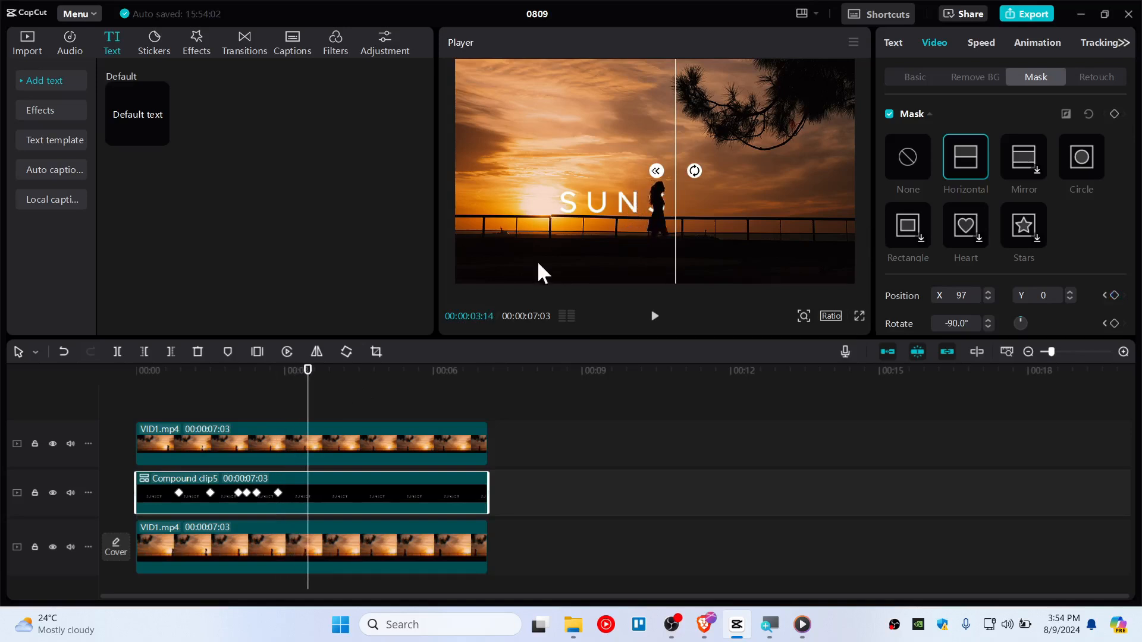
drag(676, 206, 702, 205)
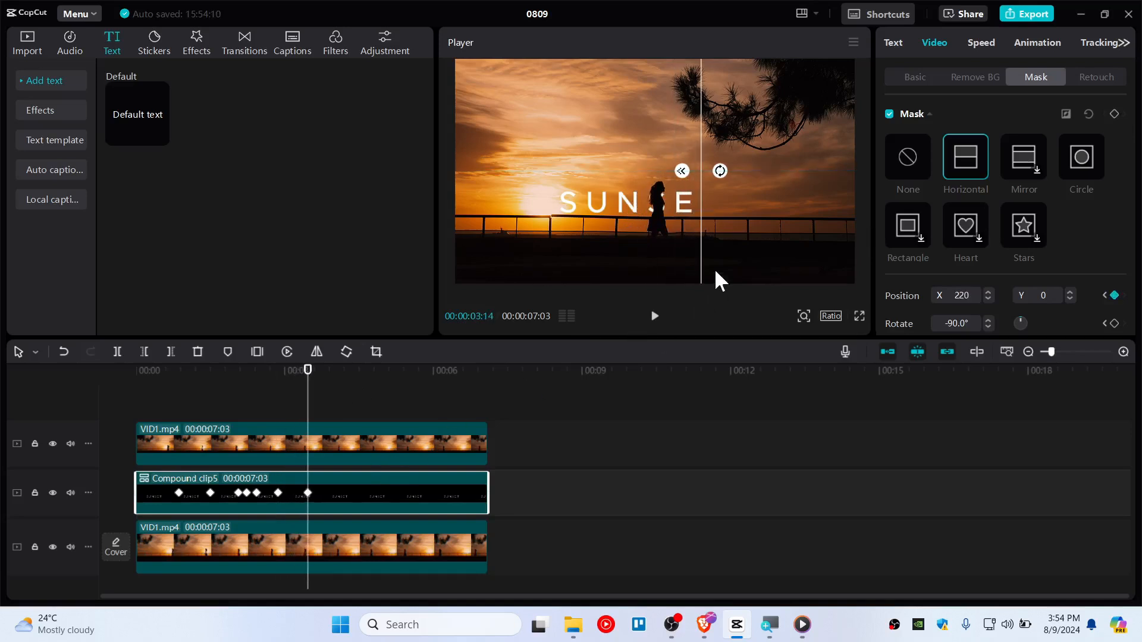
Keyframe the mask at 00:00:04:03 with its edge just past the letter T, at about X 320.
drag(307, 370, 339, 370)
drag(700, 184, 725, 184)
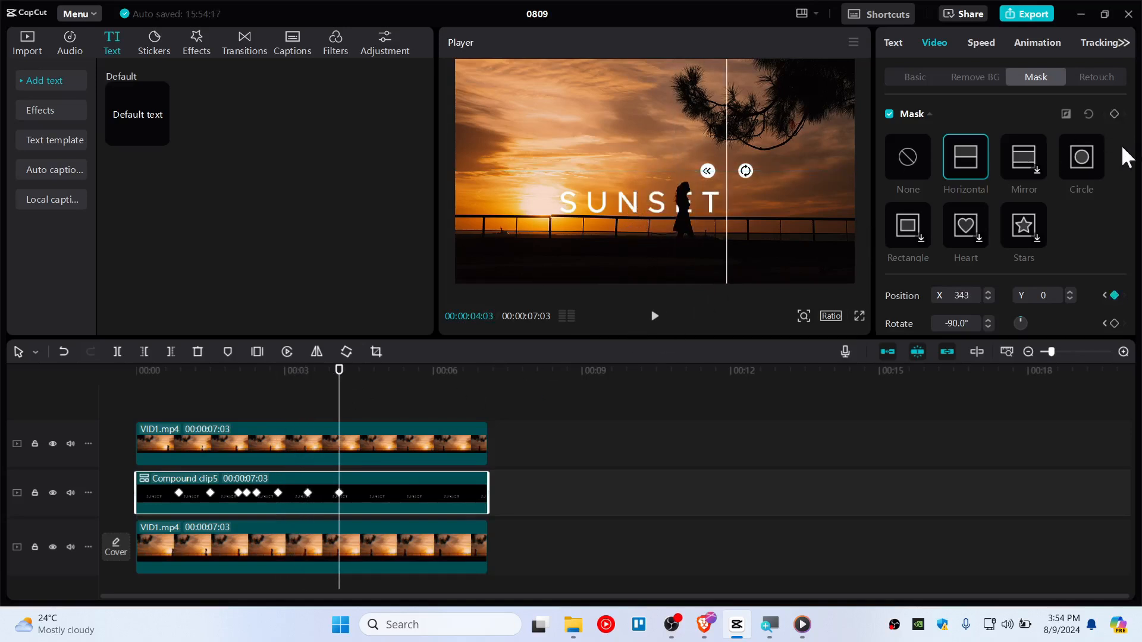
drag(724, 141, 720, 141)
click(1114, 113)
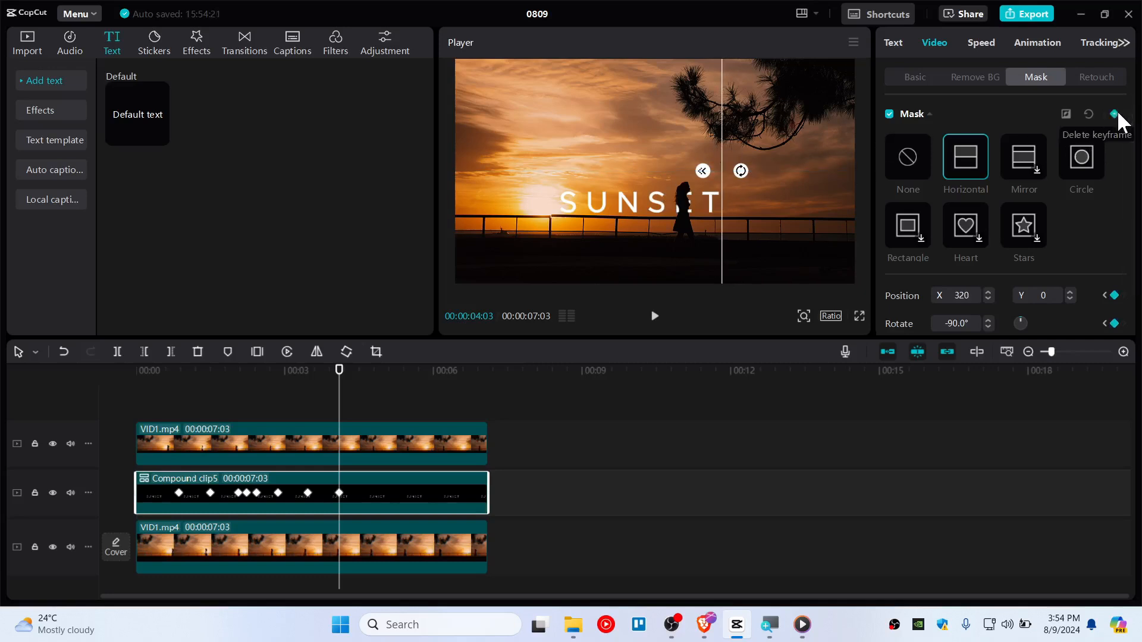